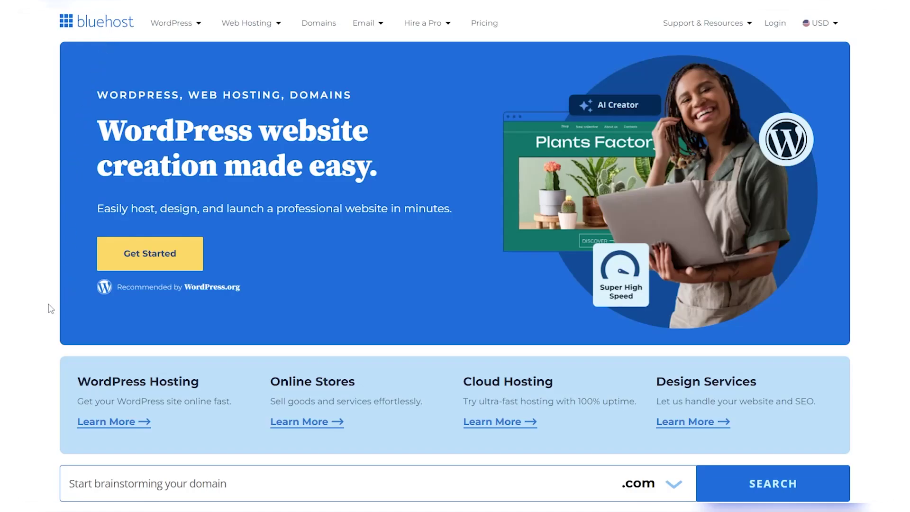
Step: Scroll down the Bluehost homepage to browse the shared hosting plans
{"action": "scroll", "coordinate": [870, 340], "scroll_direction": "down", "scroll_amount": 7}
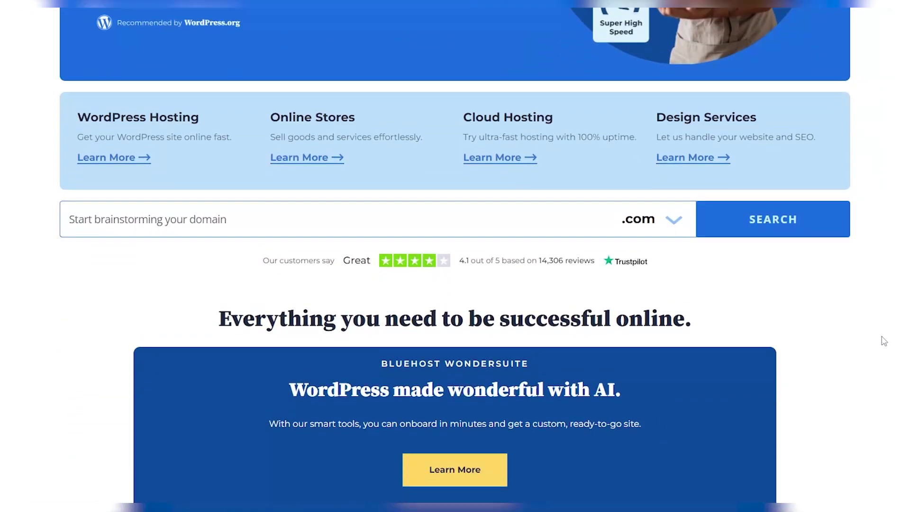
{"action": "scroll", "coordinate": [883, 340], "scroll_direction": "down", "scroll_amount": 5}
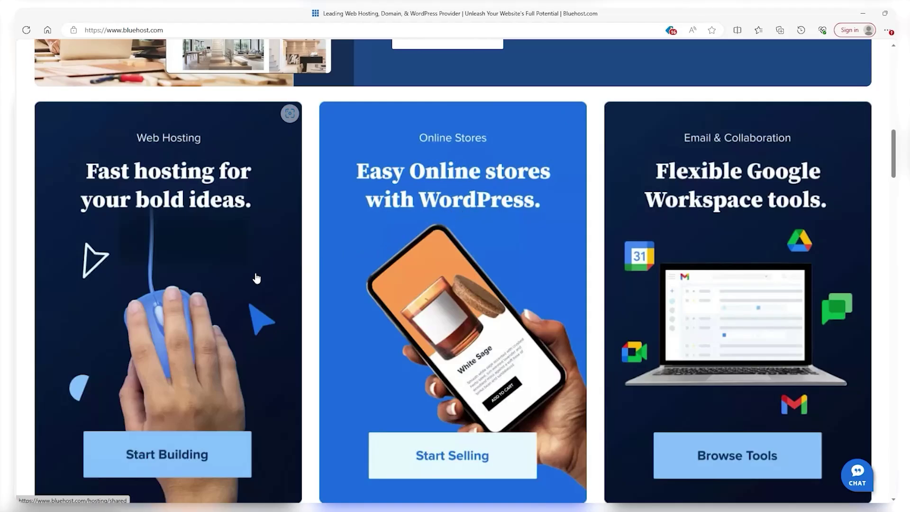
{"action": "scroll", "coordinate": [255, 278], "scroll_direction": "down", "scroll_amount": 3}
{"action": "scroll", "coordinate": [257, 278], "scroll_direction": "down", "scroll_amount": 7}
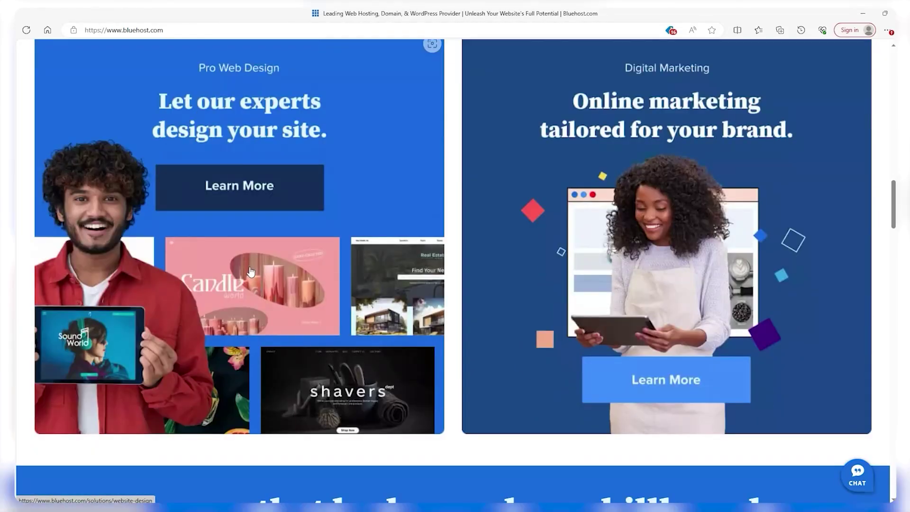
{"action": "scroll", "coordinate": [270, 270], "scroll_direction": "down", "scroll_amount": 13}
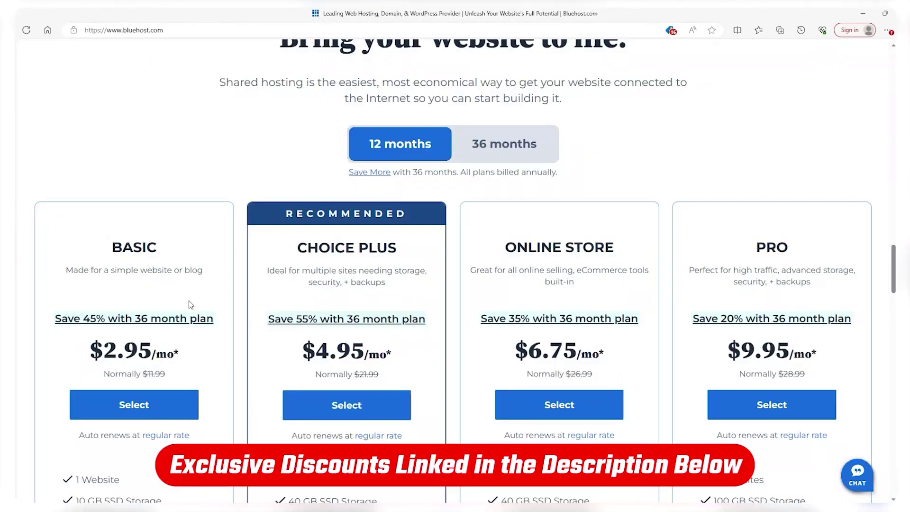
Step: Highlight each plan's price to compare: Pro $9.95, Online Store $6.75, Choice Plus $4.95, Basic $2.95
{"action": "scroll", "coordinate": [189, 301], "scroll_direction": "down", "scroll_amount": 1}
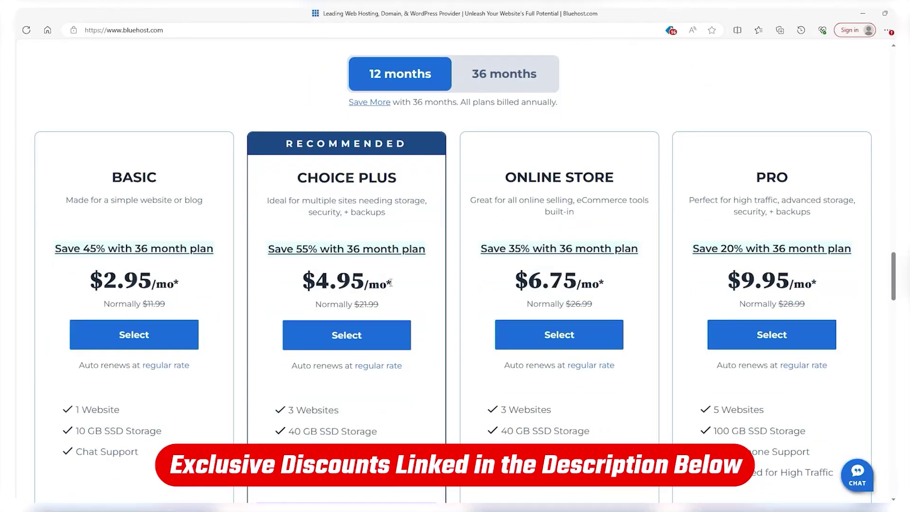
{"action": "mouse_move", "coordinate": [754, 287]}
{"action": "left_mouse_down"}
{"action": "mouse_move", "coordinate": [798, 284]}
{"action": "mouse_move", "coordinate": [739, 283]}
{"action": "left_mouse_up"}
{"action": "left_click_drag", "start_coordinate": [585, 284], "coordinate": [527, 285]}
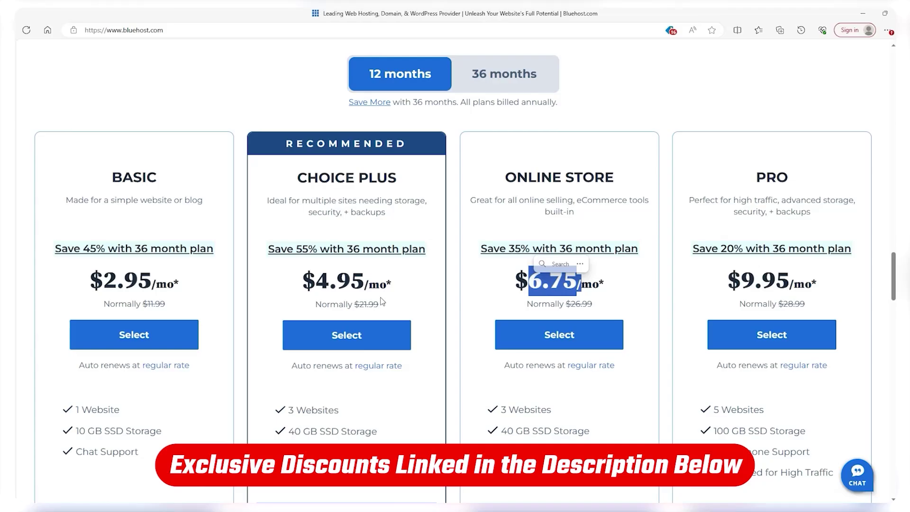
{"action": "mouse_move", "coordinate": [330, 284]}
{"action": "left_mouse_down"}
{"action": "mouse_move", "coordinate": [367, 285]}
{"action": "mouse_move", "coordinate": [315, 284]}
{"action": "left_mouse_up"}
{"action": "left_click_drag", "start_coordinate": [179, 284], "coordinate": [89, 280]}
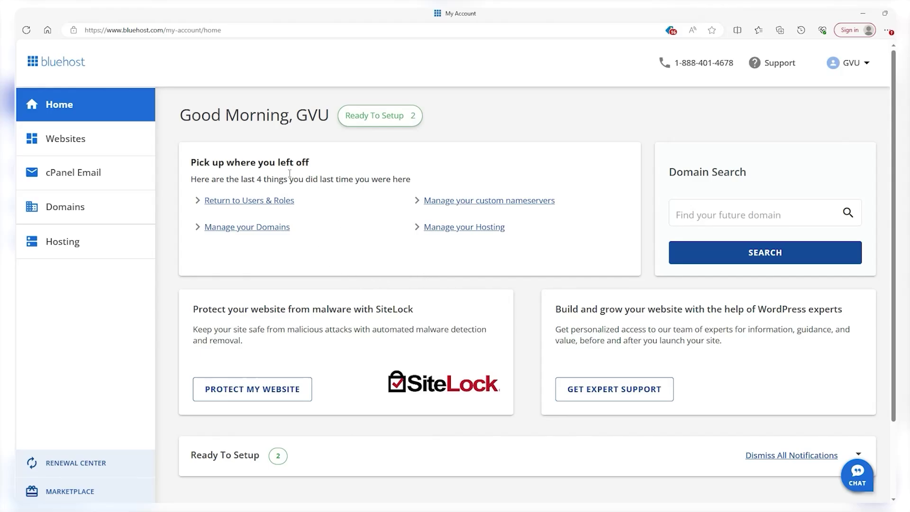
Step: Look over the Websites list and cPanel Email shortcuts without choosing one, then open Domains
{"action": "left_click", "coordinate": [71, 144]}
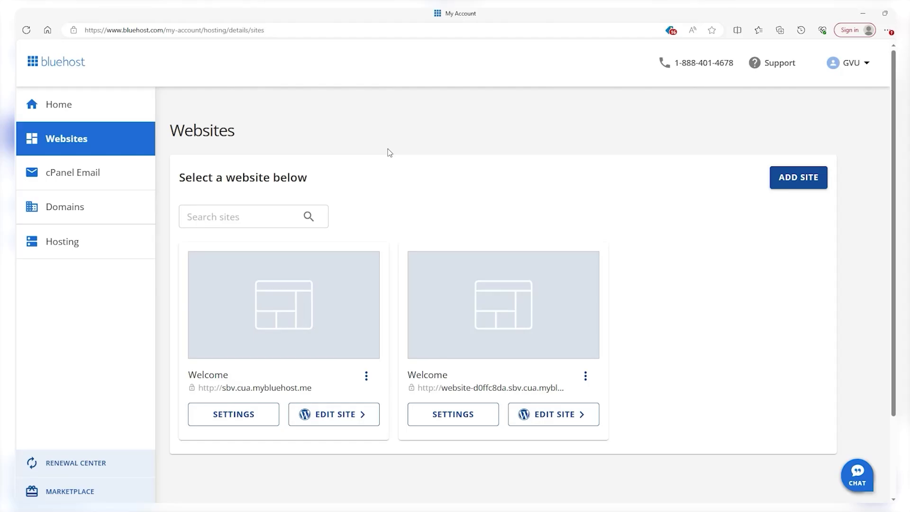
{"action": "left_click", "coordinate": [76, 176]}
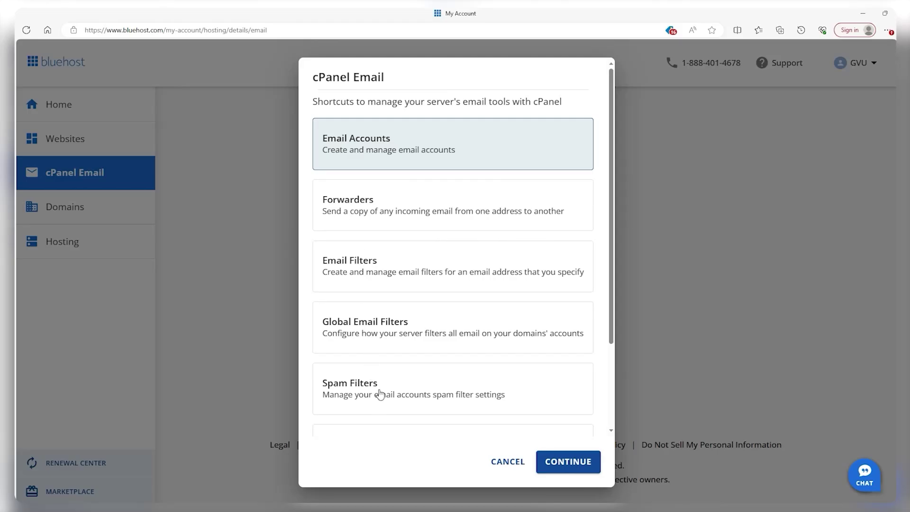
{"action": "scroll", "coordinate": [379, 394], "scroll_direction": "down", "scroll_amount": 3}
{"action": "scroll", "coordinate": [381, 379], "scroll_direction": "up", "scroll_amount": 5}
{"action": "left_click", "coordinate": [509, 462]}
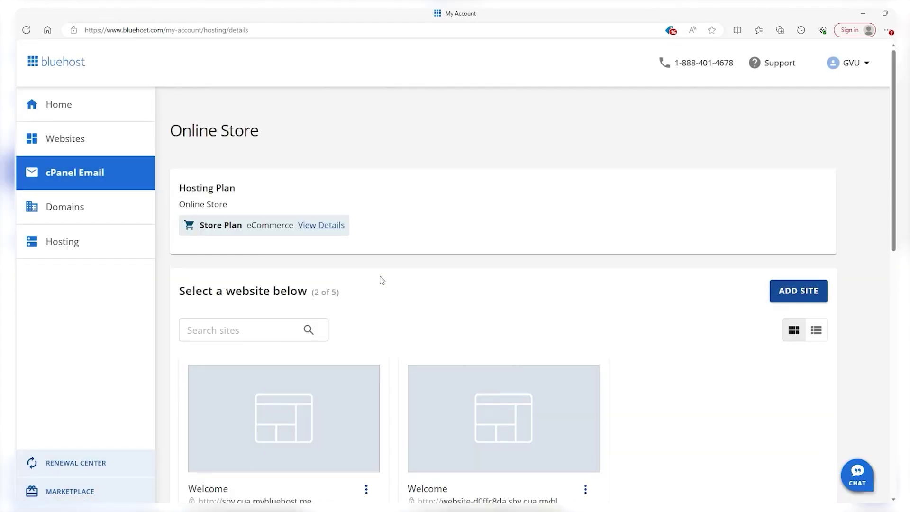
{"action": "left_click", "coordinate": [141, 202]}
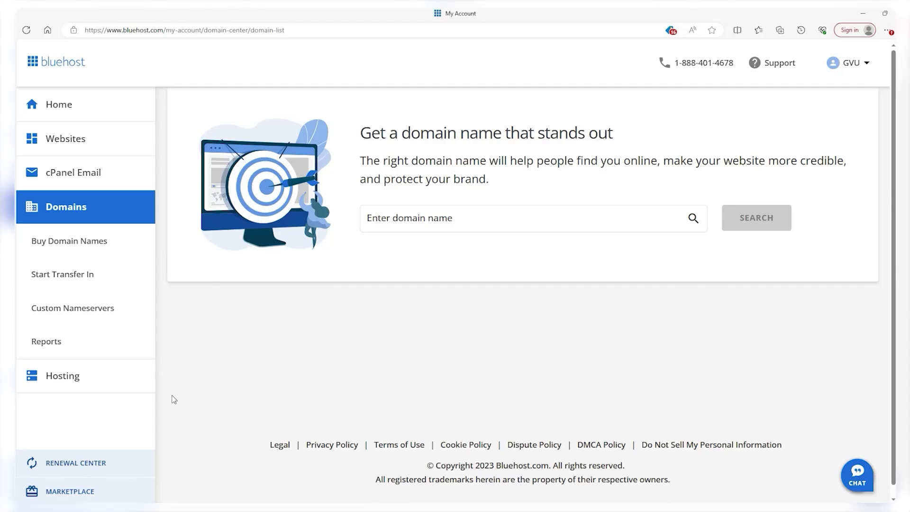
Step: Open the Hosting details page and scroll down to its Quick Links section
{"action": "left_click", "coordinate": [145, 386]}
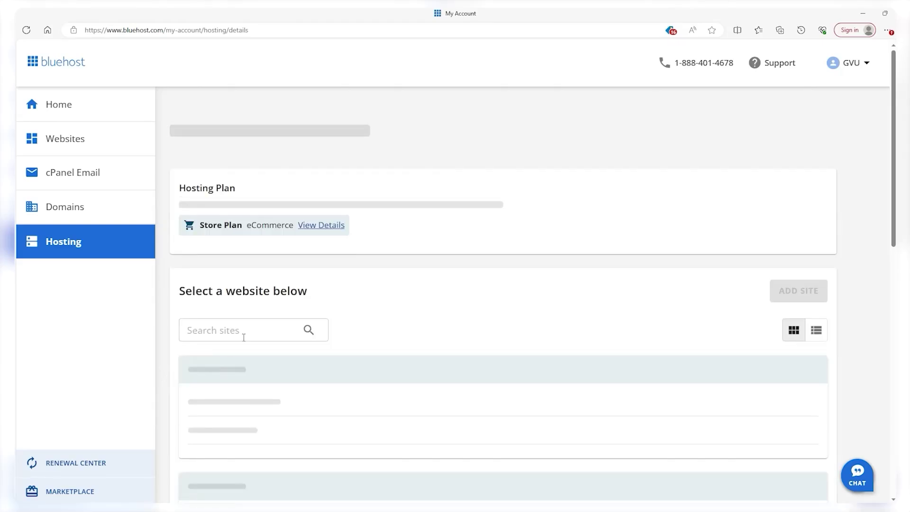
{"action": "scroll", "coordinate": [451, 251], "scroll_direction": "down", "scroll_amount": 1}
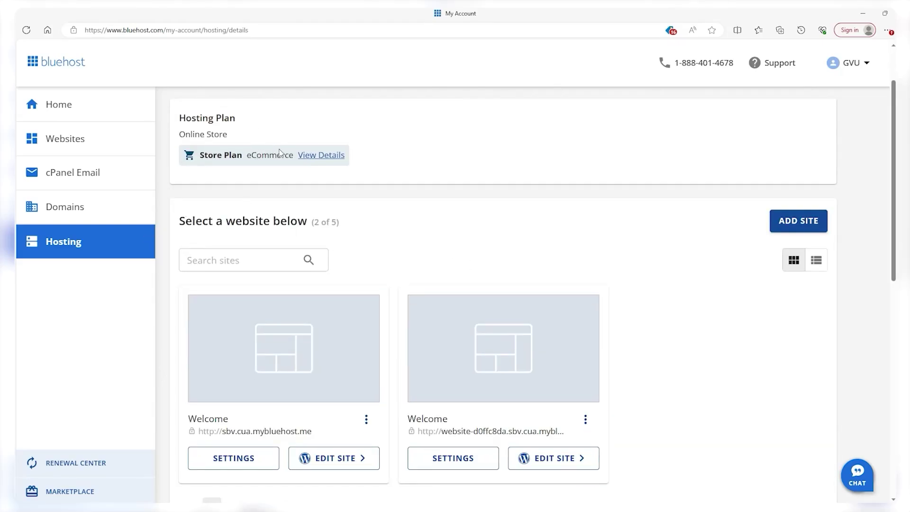
{"action": "scroll", "coordinate": [405, 189], "scroll_direction": "down", "scroll_amount": 2}
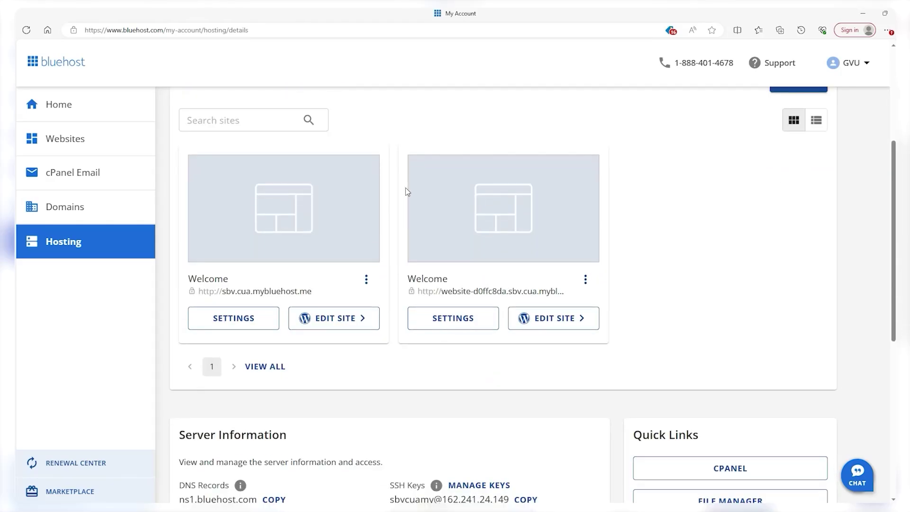
{"action": "scroll", "coordinate": [405, 189], "scroll_direction": "down", "scroll_amount": 3}
{"action": "scroll", "coordinate": [416, 192], "scroll_direction": "up", "scroll_amount": 4}
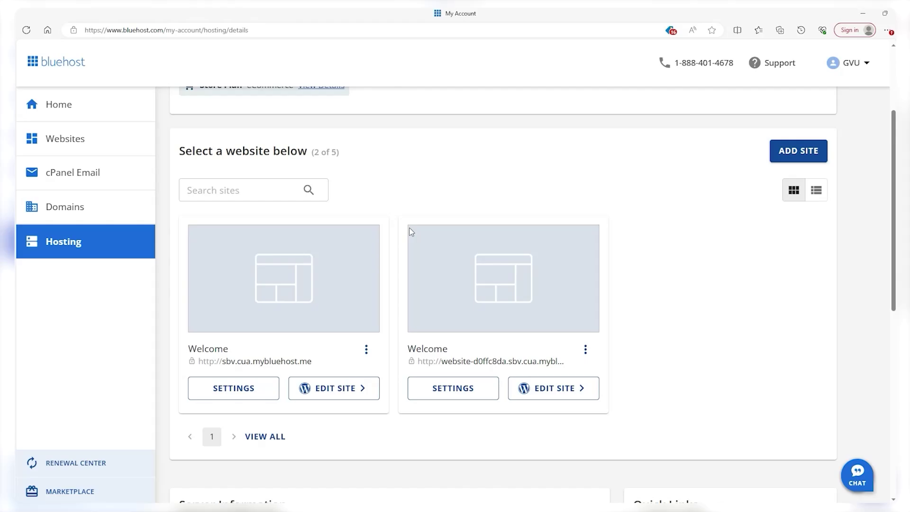
{"action": "scroll", "coordinate": [482, 285], "scroll_direction": "down", "scroll_amount": 4}
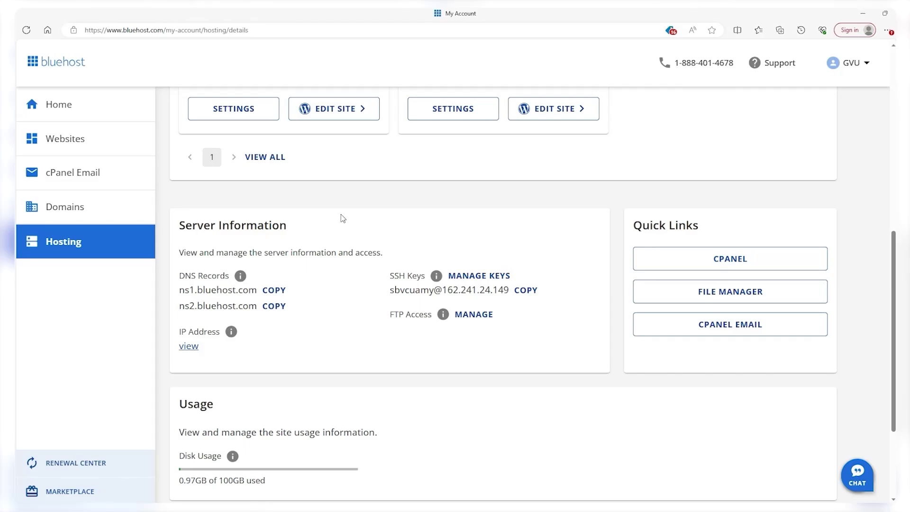
{"action": "scroll", "coordinate": [313, 213], "scroll_direction": "up", "scroll_amount": 10}
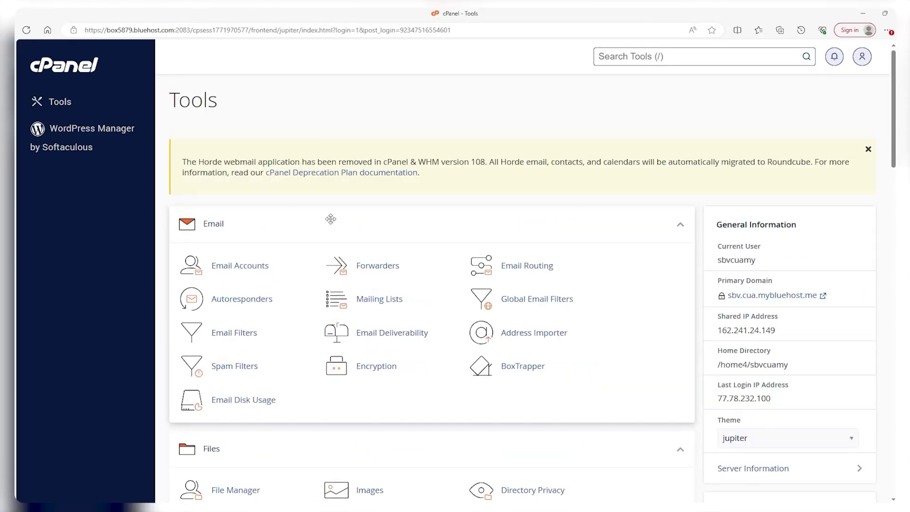
Step: Scroll through the cPanel Tools sections down to Softaculous and back up
{"action": "scroll", "coordinate": [258, 277], "scroll_direction": "down", "scroll_amount": 1}
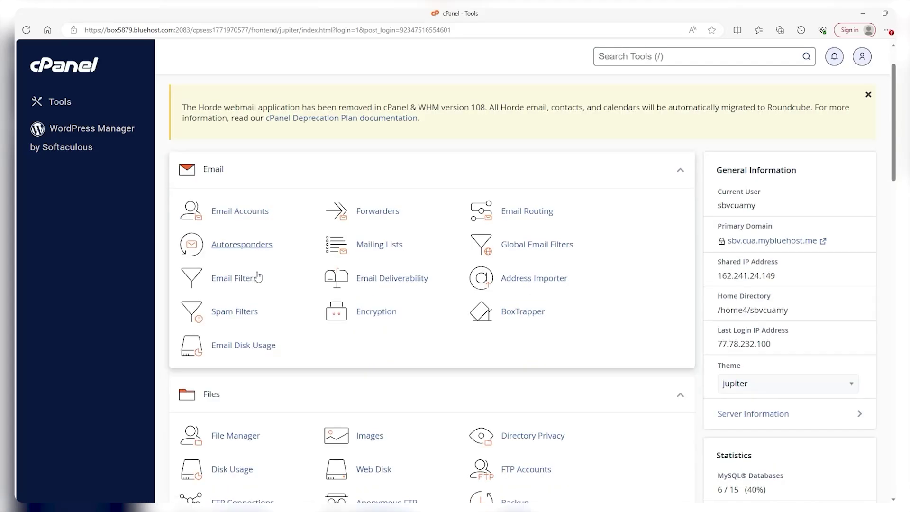
{"action": "scroll", "coordinate": [259, 275], "scroll_direction": "down", "scroll_amount": 5}
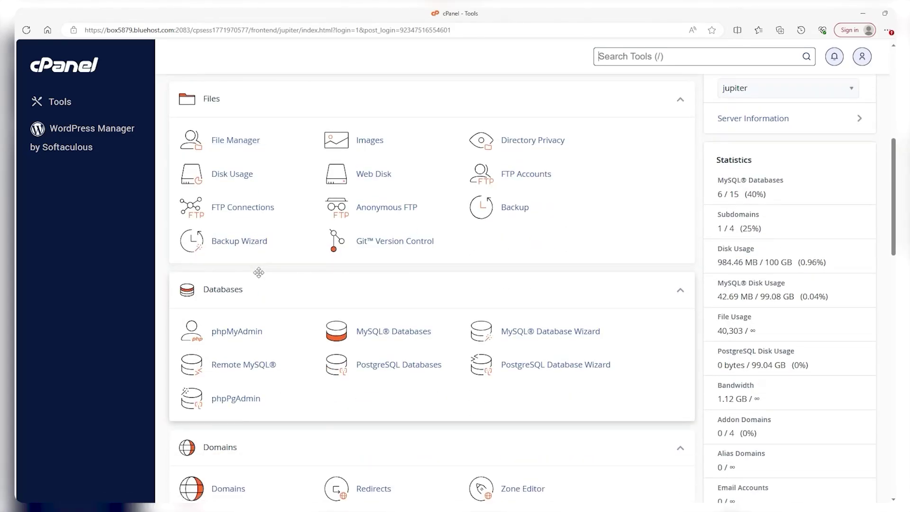
{"action": "scroll", "coordinate": [251, 274], "scroll_direction": "down", "scroll_amount": 4}
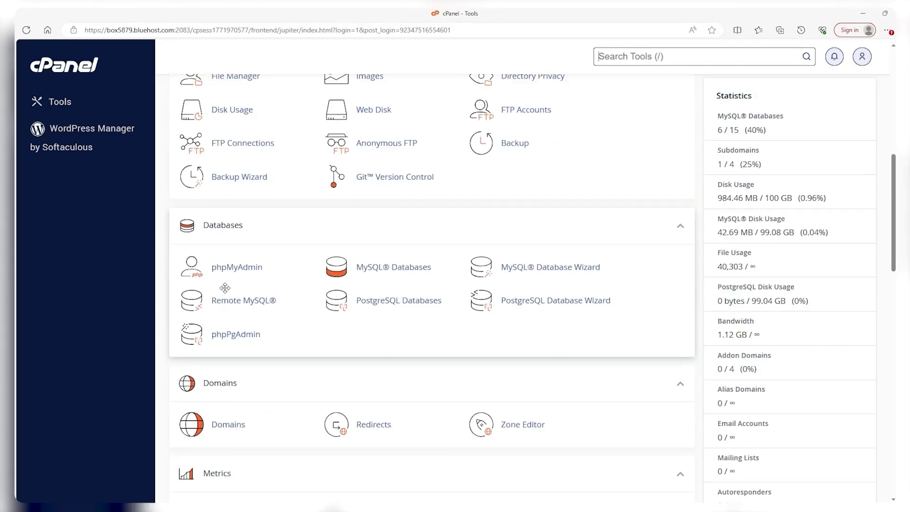
{"action": "scroll", "coordinate": [215, 335], "scroll_direction": "down", "scroll_amount": 14}
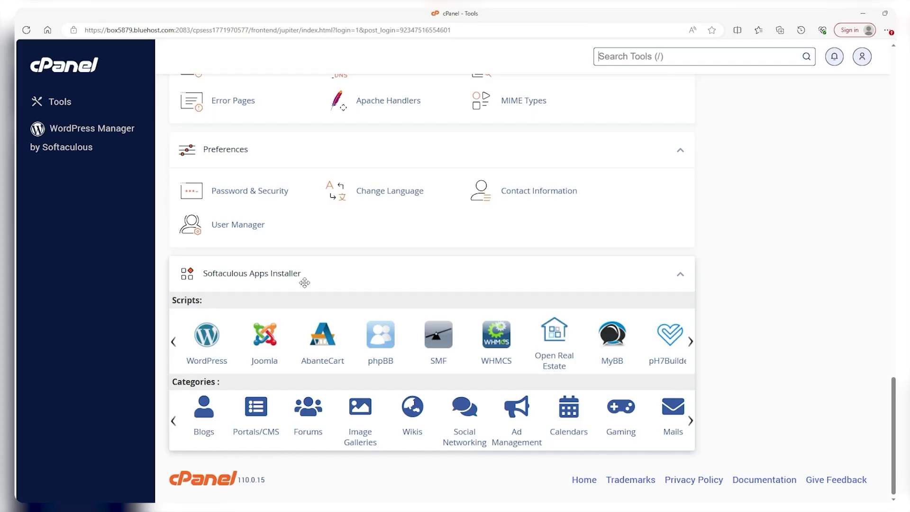
{"action": "scroll", "coordinate": [333, 271], "scroll_direction": "up", "scroll_amount": 2}
{"action": "scroll", "coordinate": [333, 271], "scroll_direction": "up", "scroll_amount": 12}
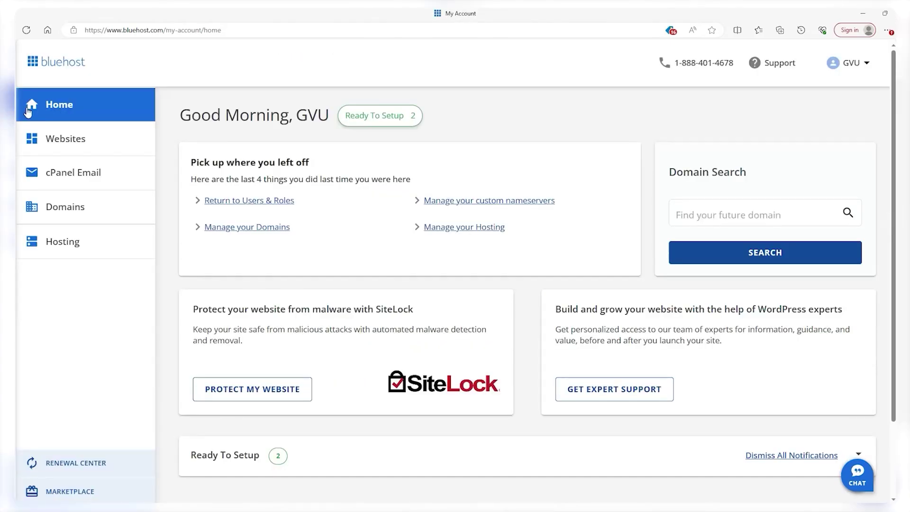
Step: Open the Welcome site's settings and review its Security tab
{"action": "left_click", "coordinate": [88, 143]}
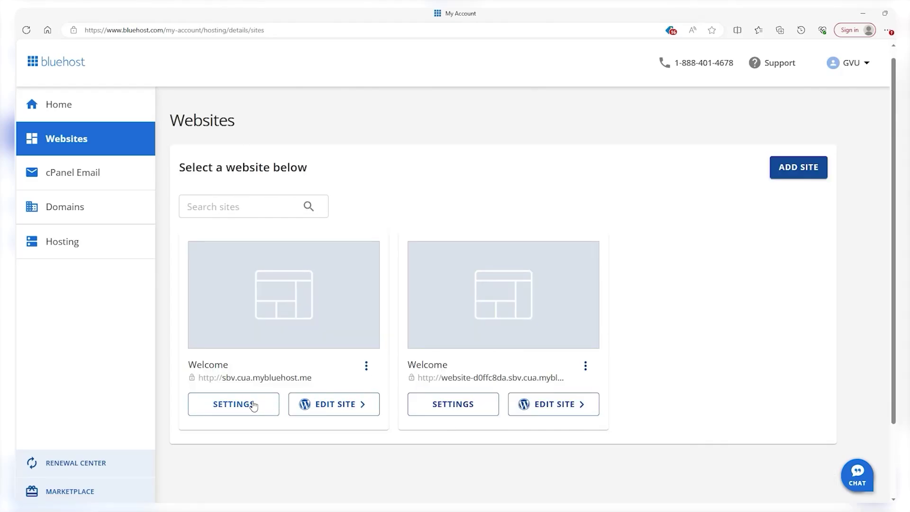
{"action": "left_click", "coordinate": [243, 403]}
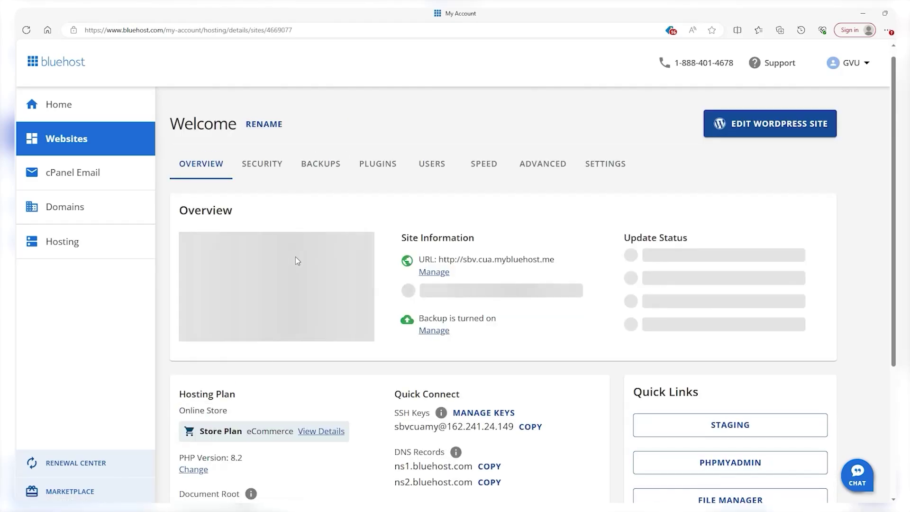
{"action": "left_click", "coordinate": [258, 165]}
{"action": "scroll", "coordinate": [227, 254], "scroll_direction": "down", "scroll_amount": 1}
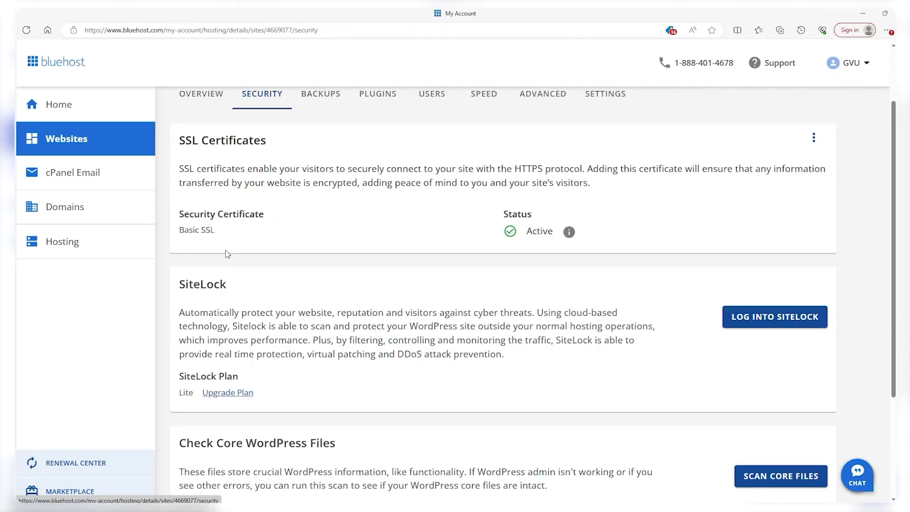
{"action": "scroll", "coordinate": [241, 295], "scroll_direction": "up", "scroll_amount": 1}
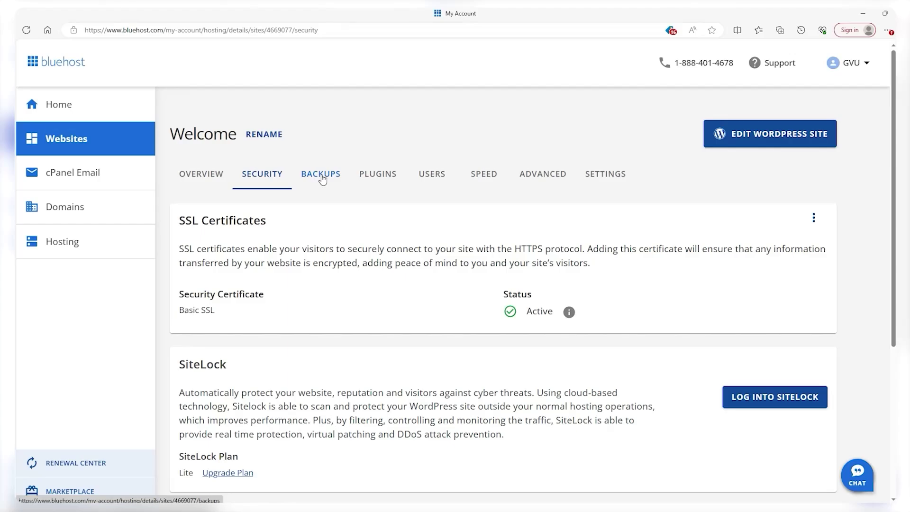
Step: Review the site's Backups, Plugins and Speed tabs, with caching at Assets & Web Pages
{"action": "left_click", "coordinate": [322, 175]}
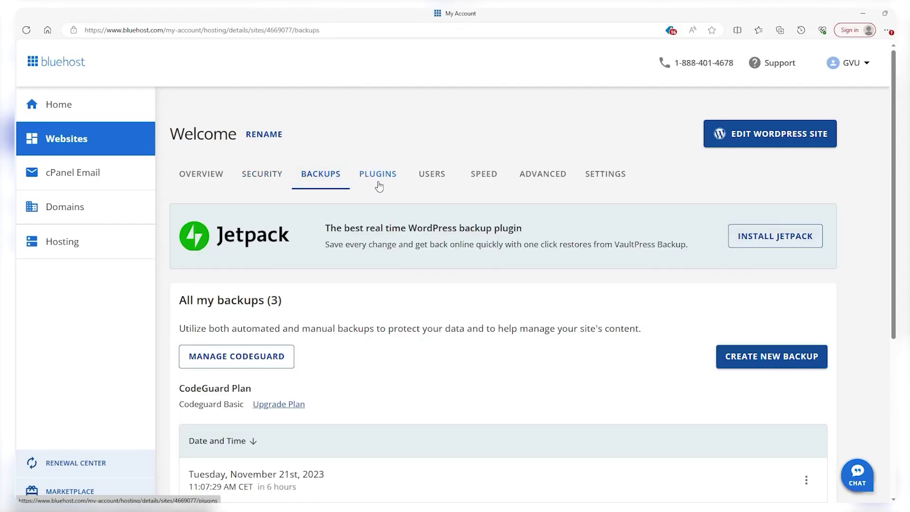
{"action": "left_click", "coordinate": [378, 184]}
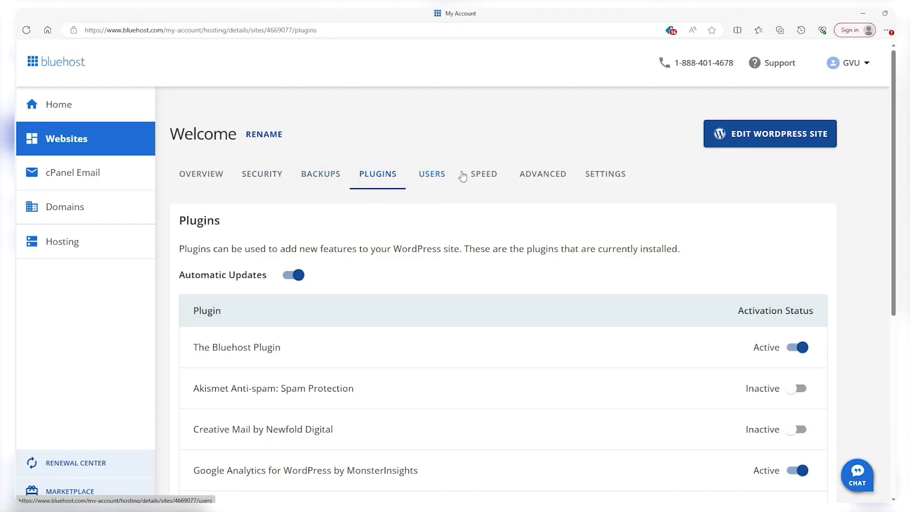
{"action": "left_click", "coordinate": [473, 175]}
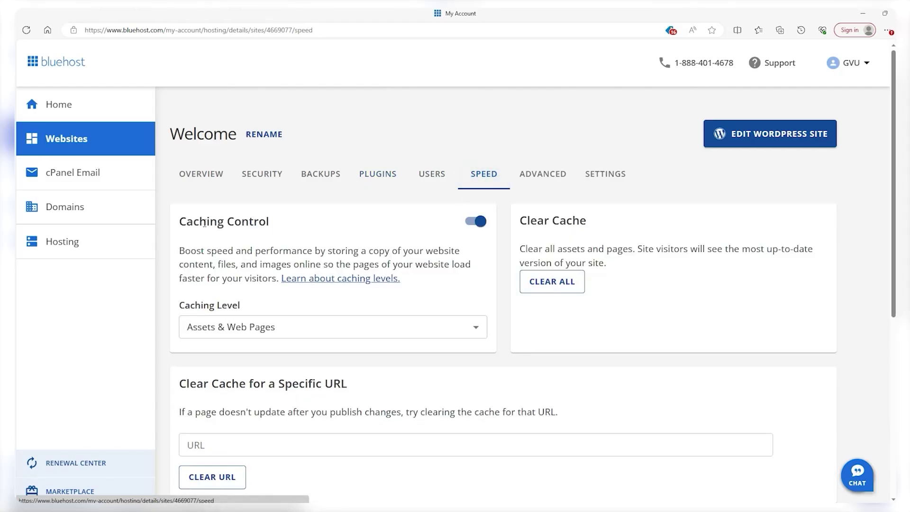
{"action": "scroll", "coordinate": [346, 244], "scroll_direction": "down", "scroll_amount": 2}
{"action": "scroll", "coordinate": [379, 256], "scroll_direction": "up", "scroll_amount": 2}
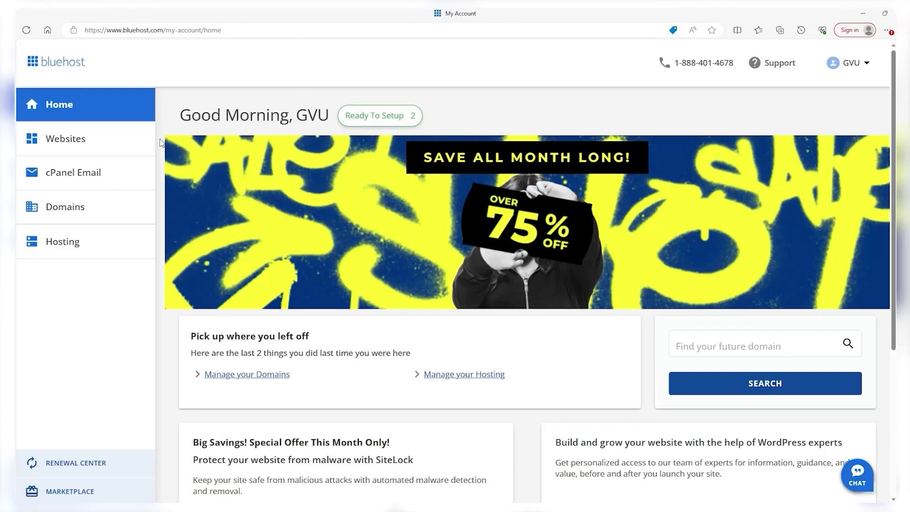
Step: Add a new WordPress site, skipping the site name and using a temporary domain
{"action": "left_click", "coordinate": [140, 141]}
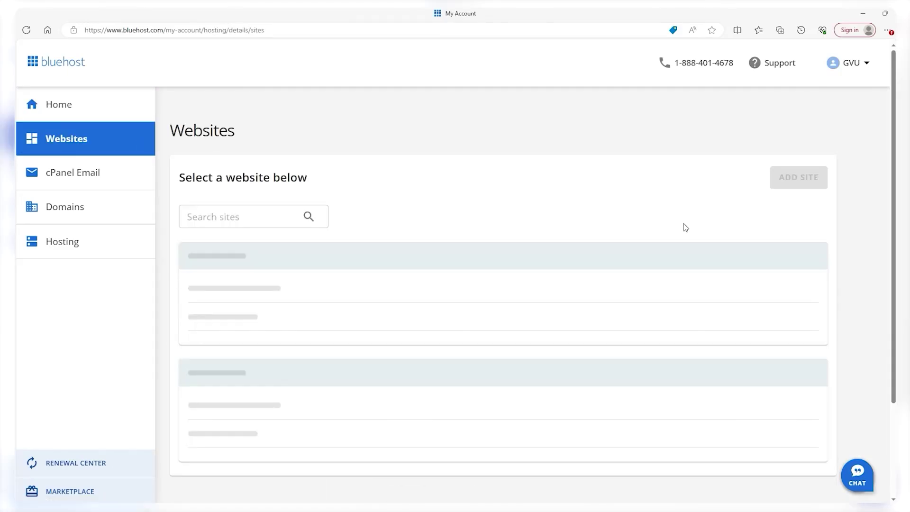
{"action": "left_click", "coordinate": [793, 179]}
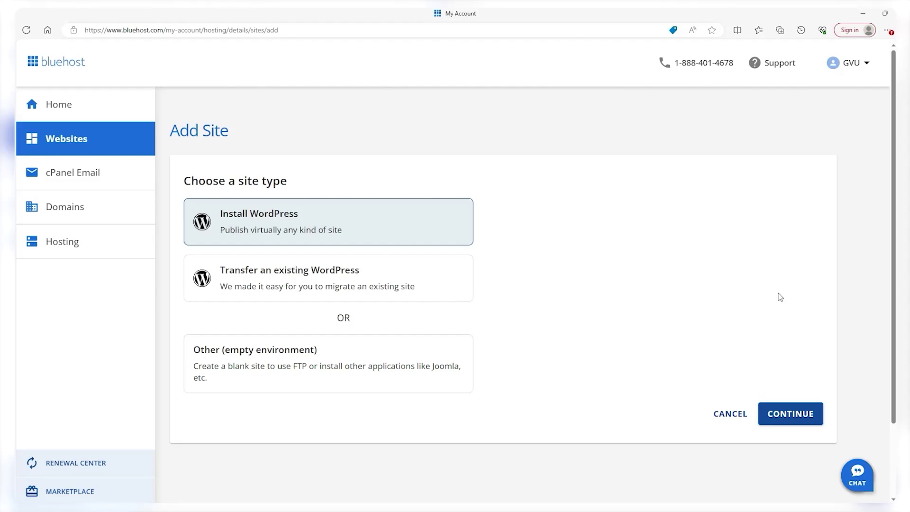
{"action": "left_click", "coordinate": [806, 419]}
{"action": "left_click", "coordinate": [488, 247]}
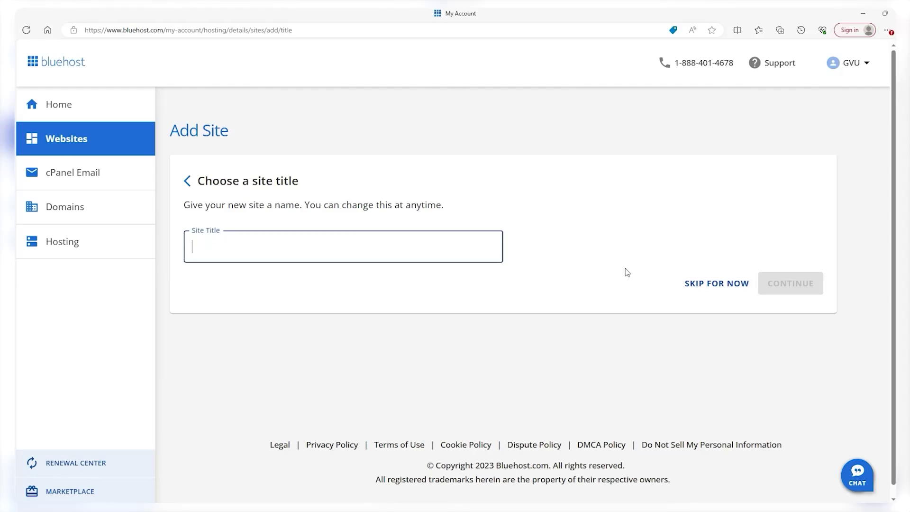
{"action": "left_click", "coordinate": [703, 285]}
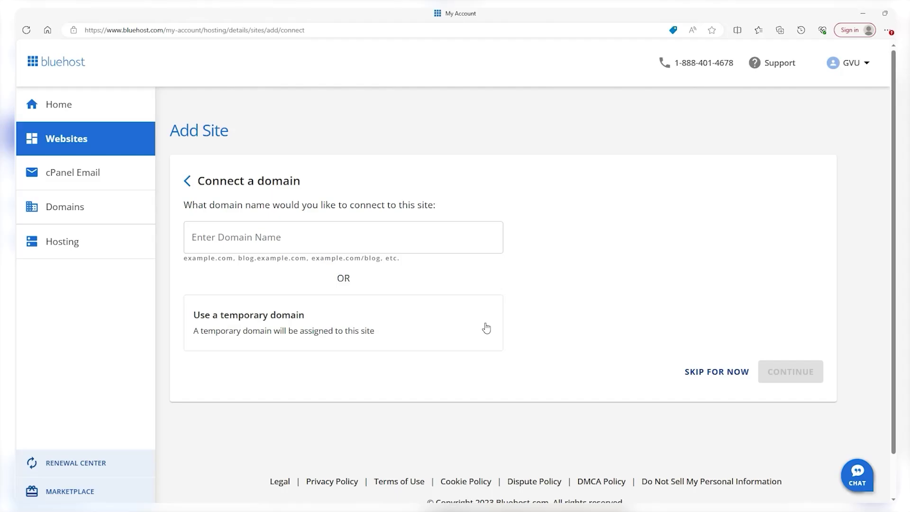
{"action": "left_click", "coordinate": [454, 327]}
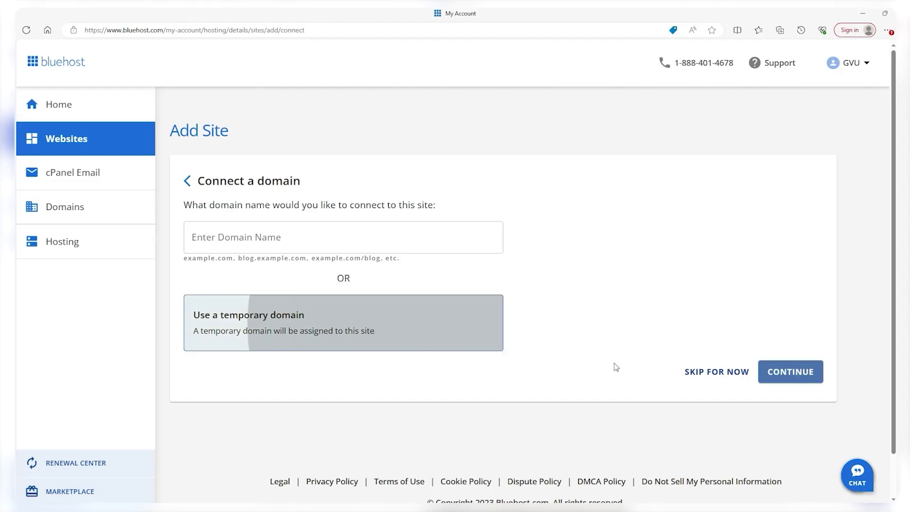
{"action": "left_click", "coordinate": [773, 372]}
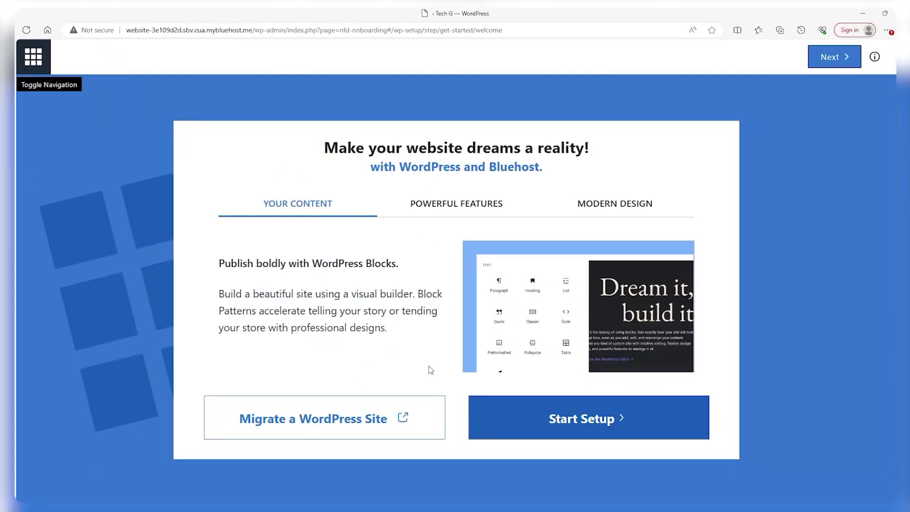
Step: Run the setup wizard as an Entertainment site, accepting the default styles, header and layouts
{"action": "left_click", "coordinate": [625, 422]}
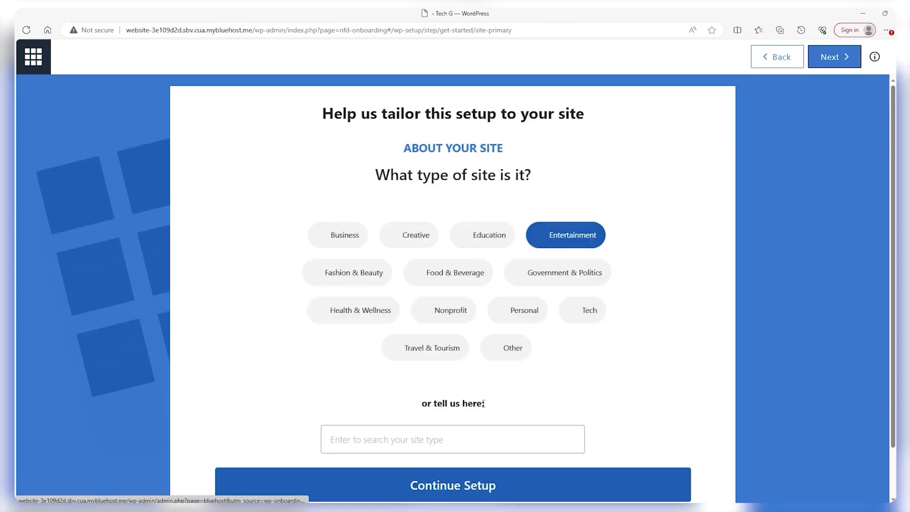
{"action": "left_click", "coordinate": [574, 232]}
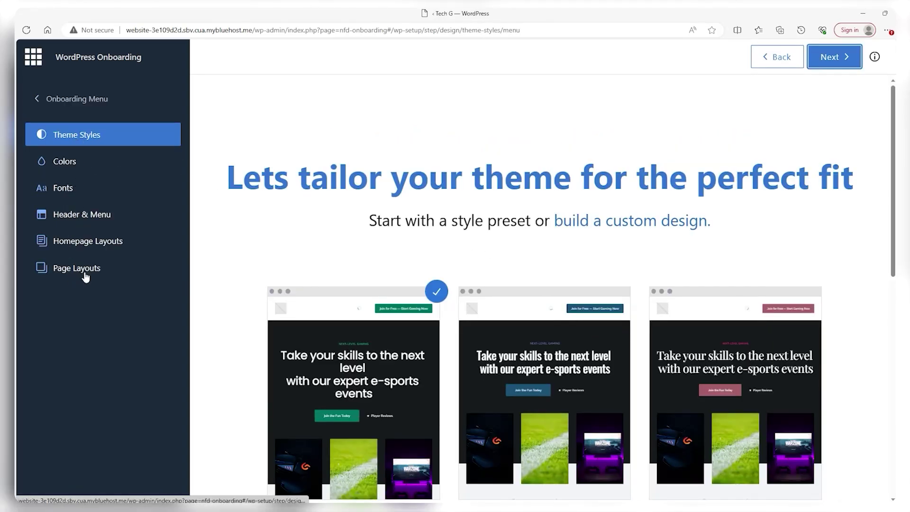
{"action": "left_click", "coordinate": [834, 59]}
{"action": "left_click", "coordinate": [834, 58]}
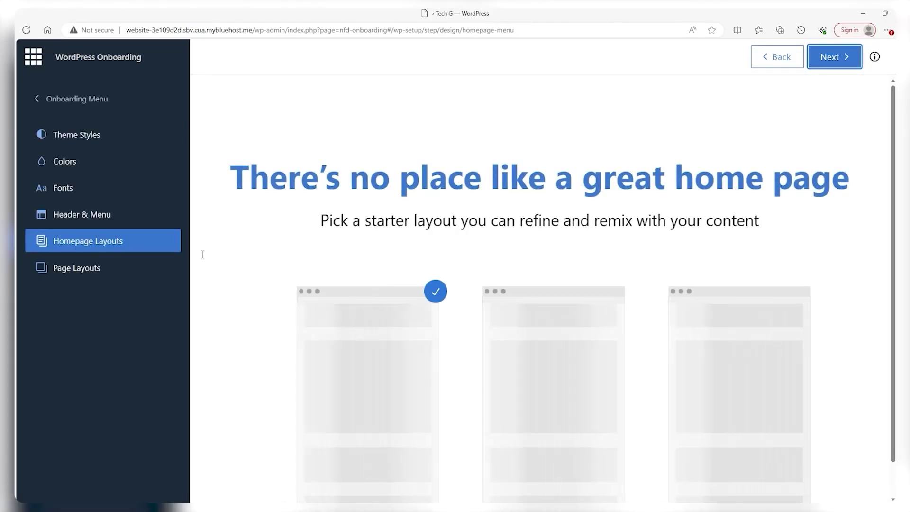
{"action": "left_click", "coordinate": [856, 63]}
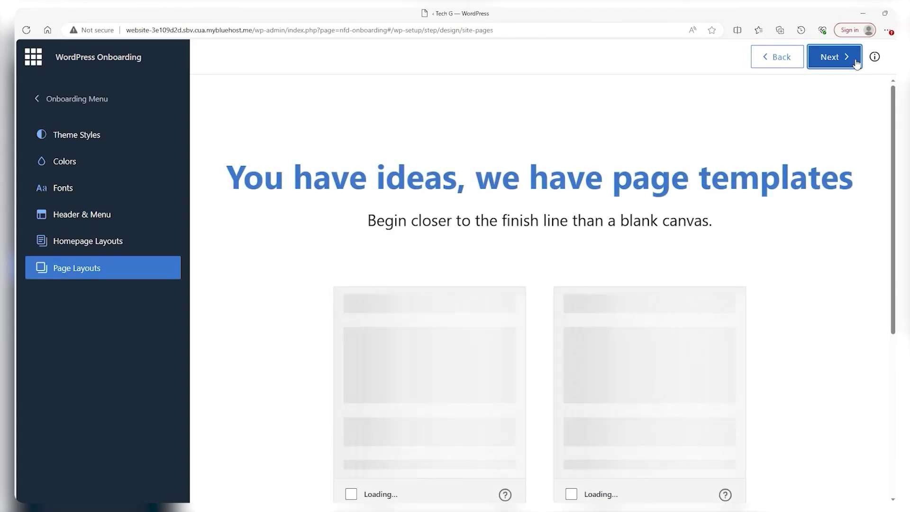
{"action": "left_click", "coordinate": [855, 64]}
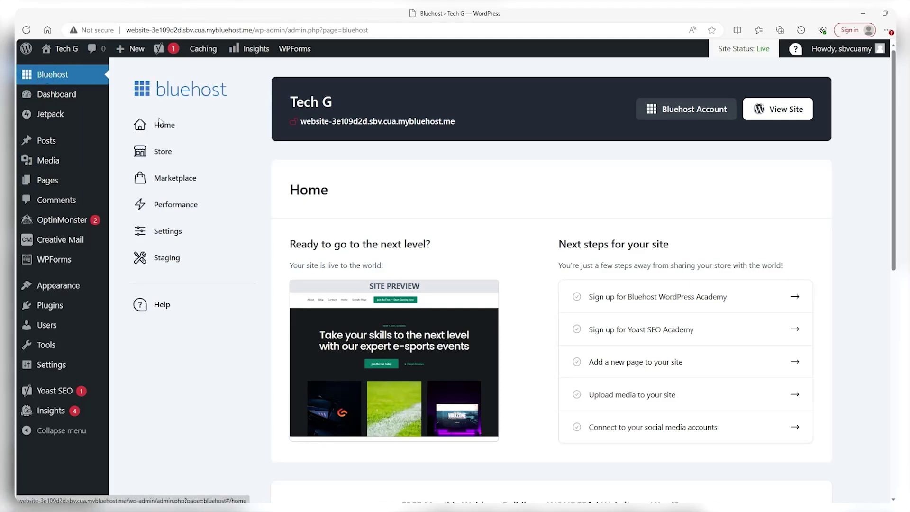
Step: Turn on the Coming soon page in Tech G's Bluehost settings
{"action": "left_click", "coordinate": [171, 231]}
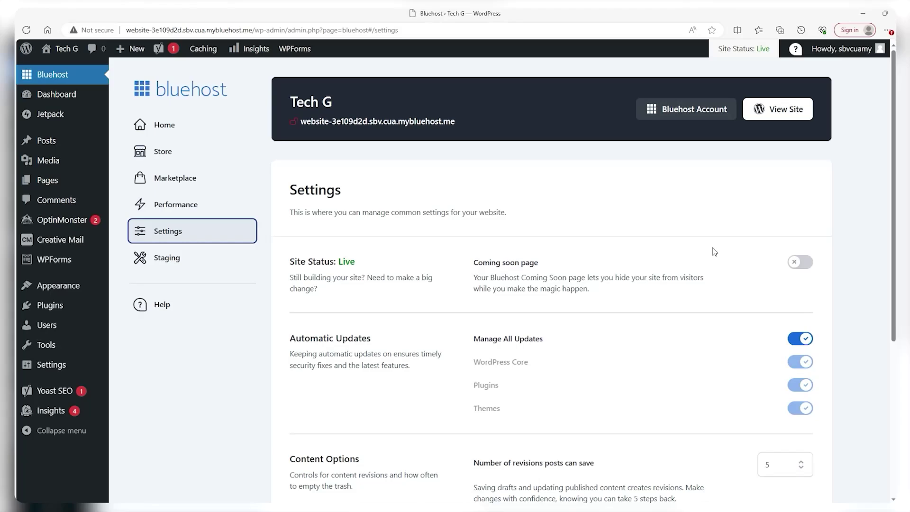
{"action": "left_click", "coordinate": [800, 263]}
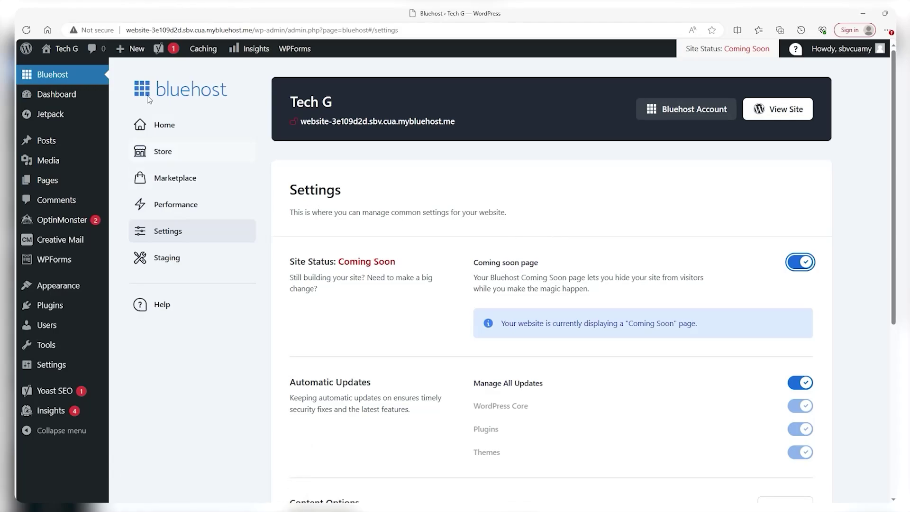
{"action": "left_click", "coordinate": [65, 76]}
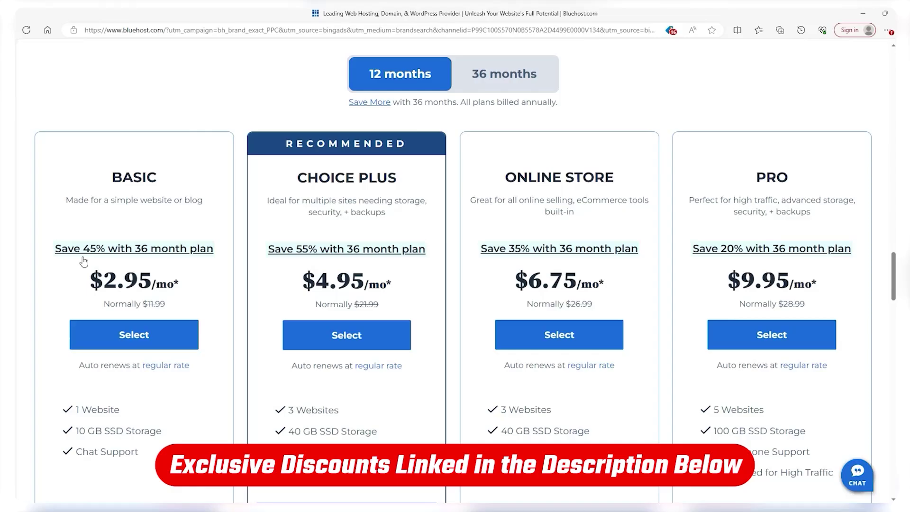
Step: Compare the Basic, Choice Plus ($4.95), Pro and Online Store ($6.75) prices, then return to the top
{"action": "left_click_drag", "start_coordinate": [103, 281], "coordinate": [232, 282]}
{"action": "left_click_drag", "start_coordinate": [315, 281], "coordinate": [397, 284]}
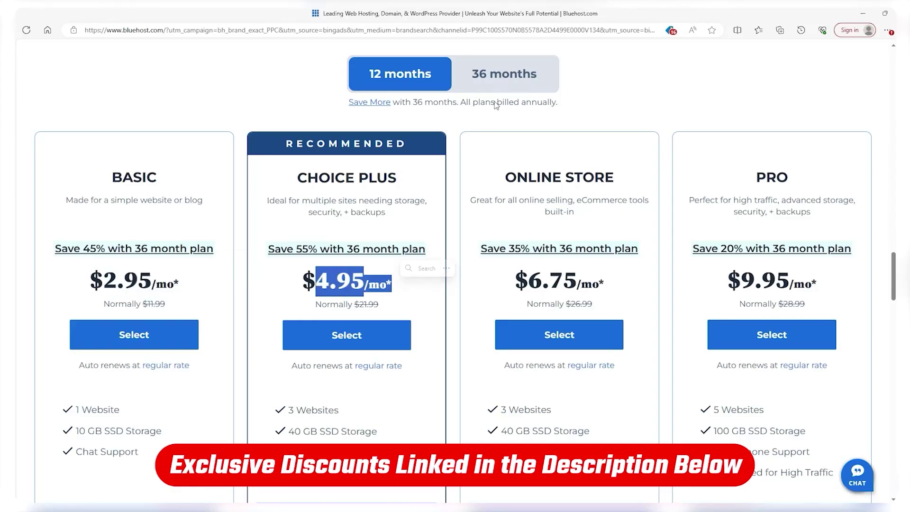
{"action": "left_click_drag", "start_coordinate": [819, 281], "coordinate": [732, 283]}
{"action": "left_click_drag", "start_coordinate": [607, 283], "coordinate": [498, 282]}
{"action": "left_click", "coordinate": [293, 100]}
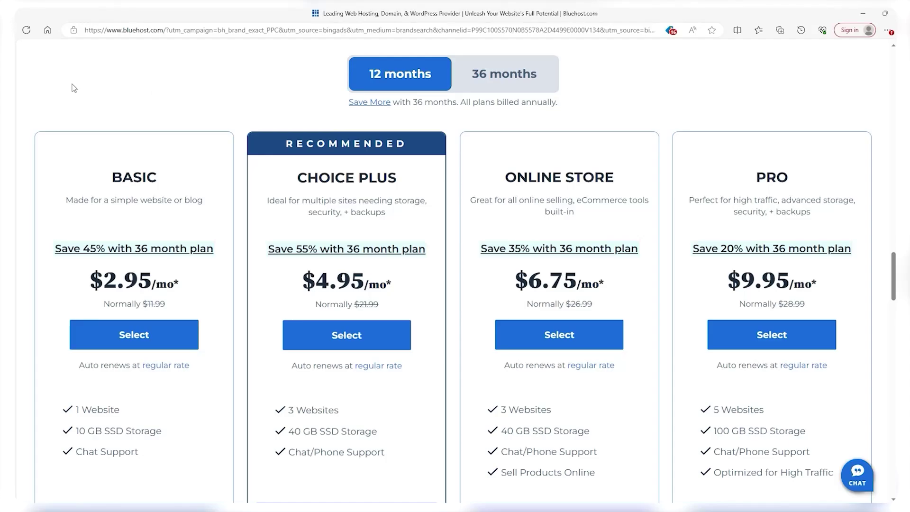
{"action": "scroll", "coordinate": [111, 116], "scroll_direction": "up", "scroll_amount": 10}
{"action": "scroll", "coordinate": [137, 128], "scroll_direction": "up", "scroll_amount": 10}
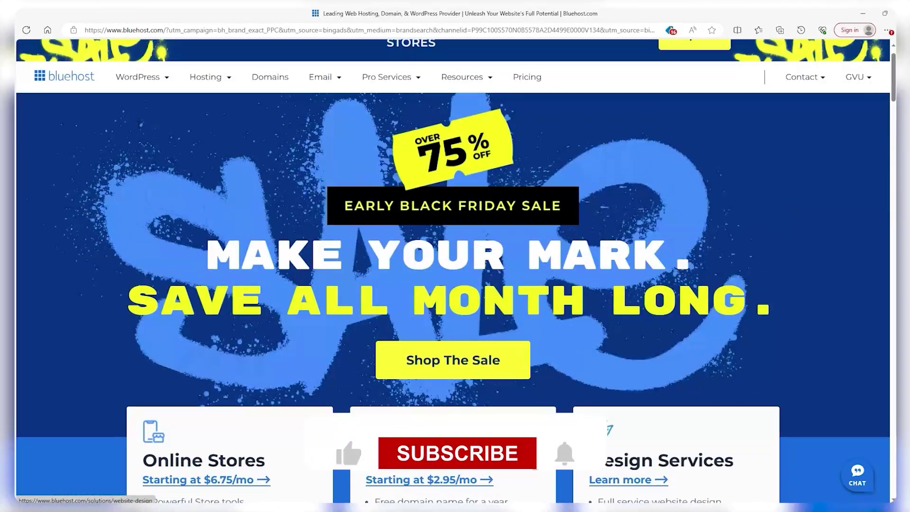